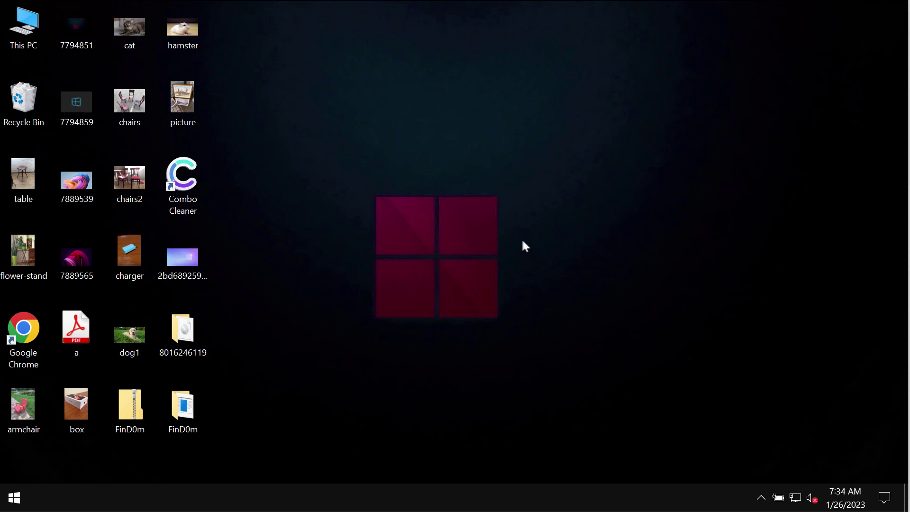
Preview the chairs2, cat, 7889565 and box desktop photos before encryption
click(129, 179)
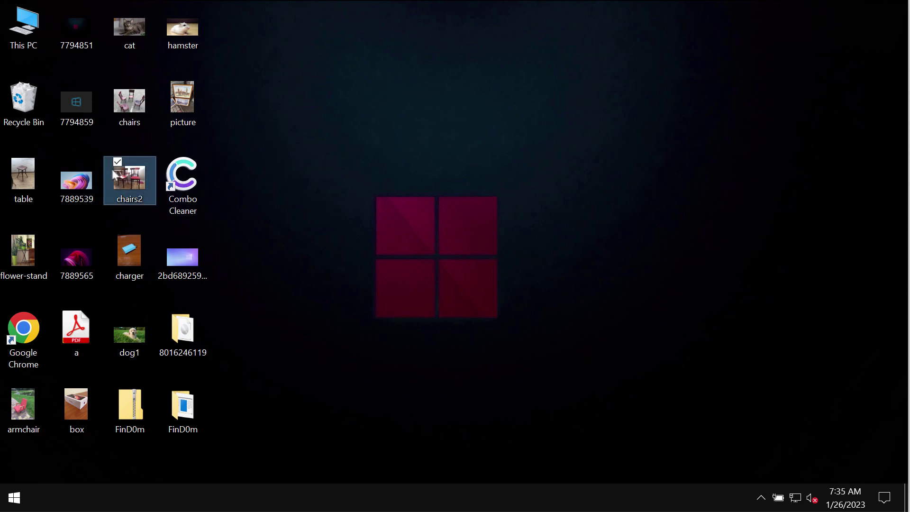
double_click(129, 180)
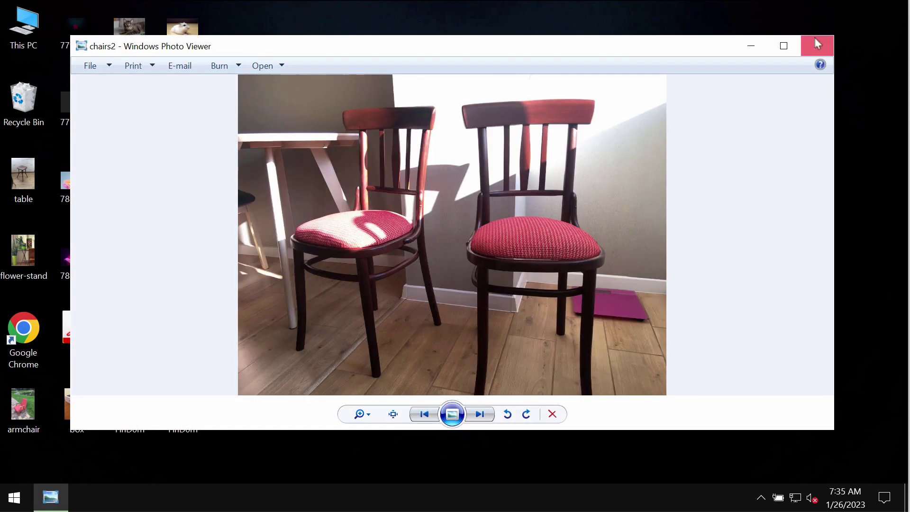
click(818, 45)
double_click(129, 32)
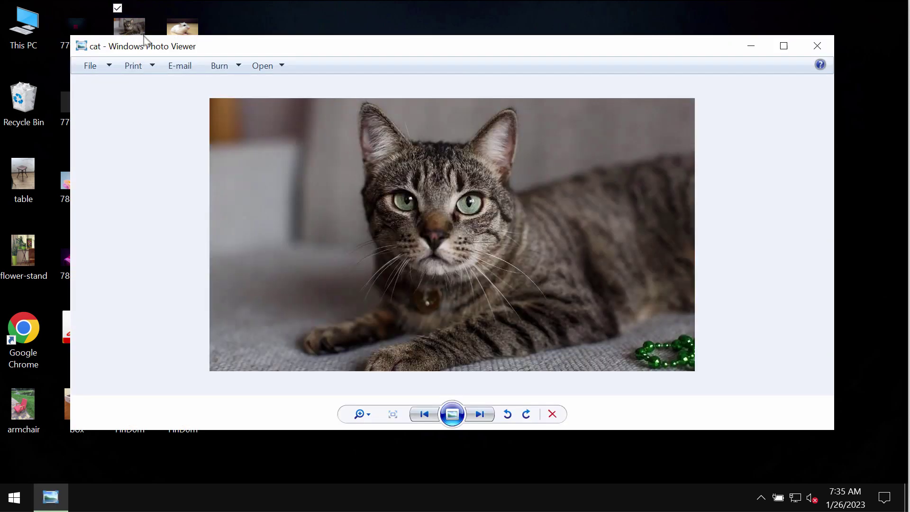
click(818, 45)
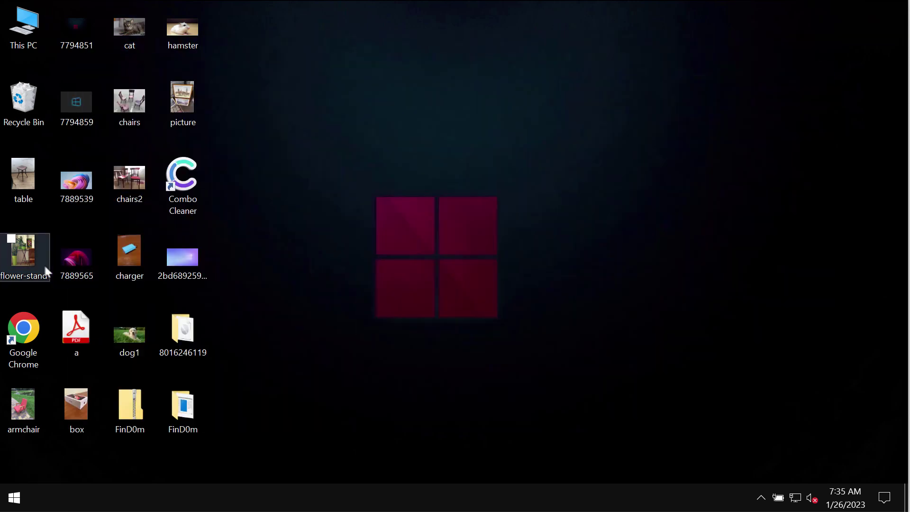
click(76, 256)
double_click(67, 272)
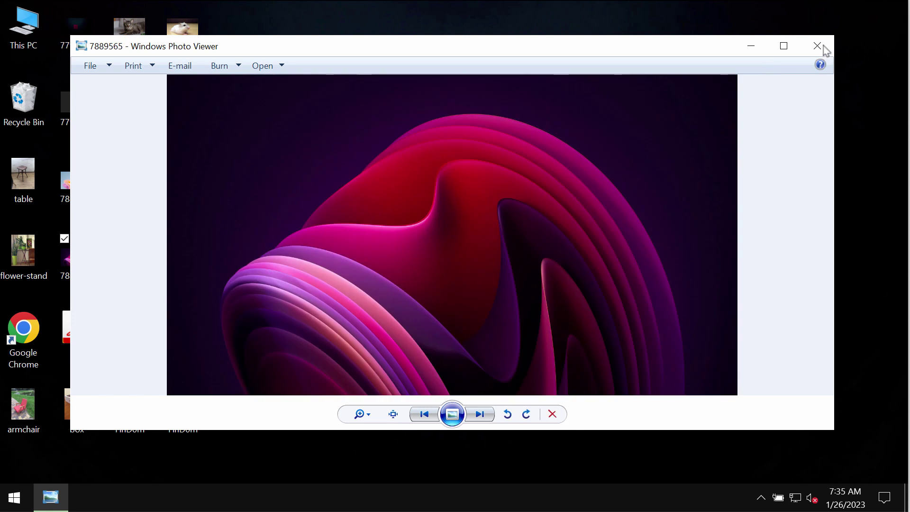
click(820, 45)
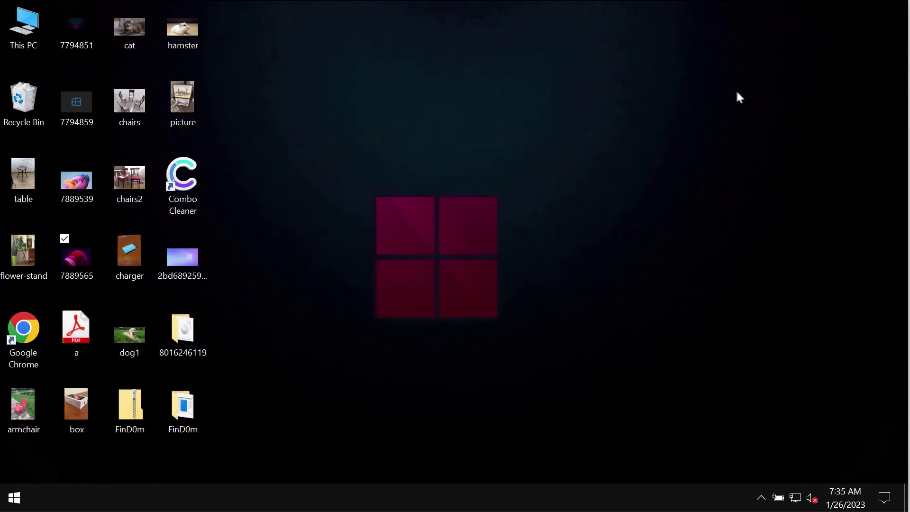
double_click(76, 409)
click(817, 46)
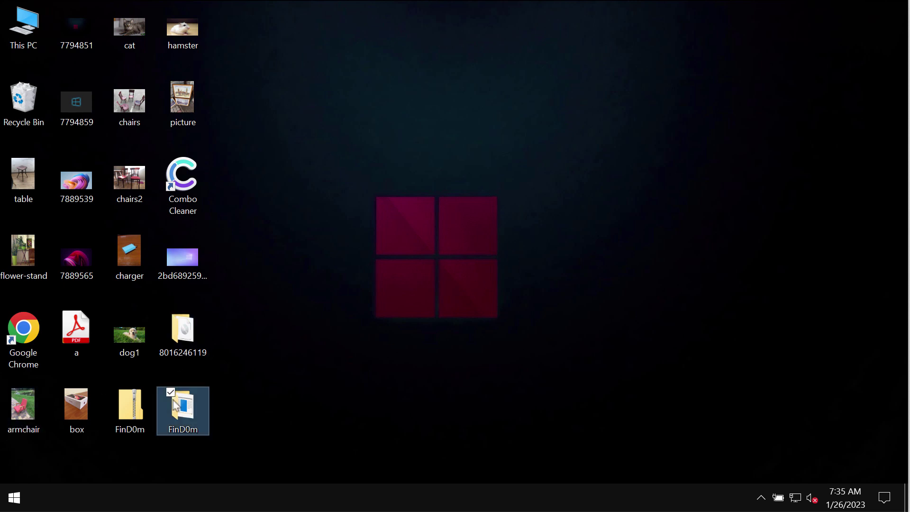
Open the FinD0m folder and select its application file twice, then clear the desktop selection
double_click(183, 409)
click(374, 127)
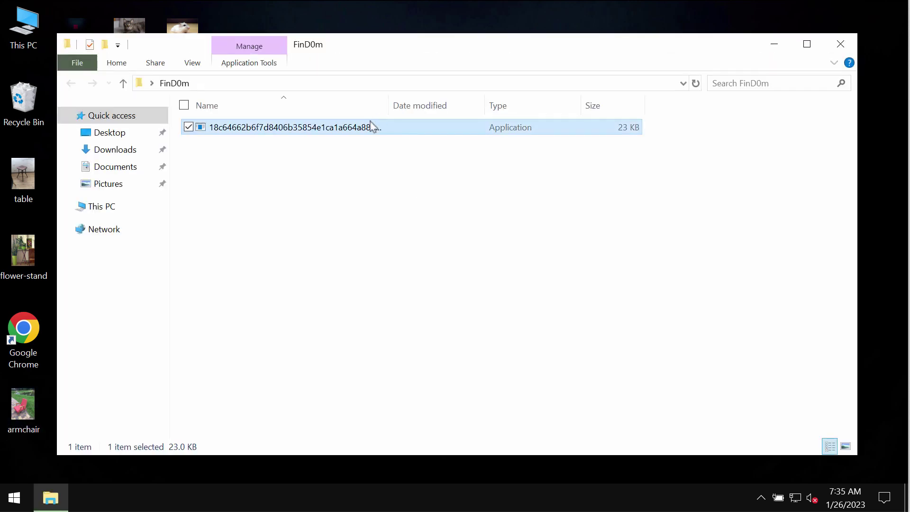
click(844, 43)
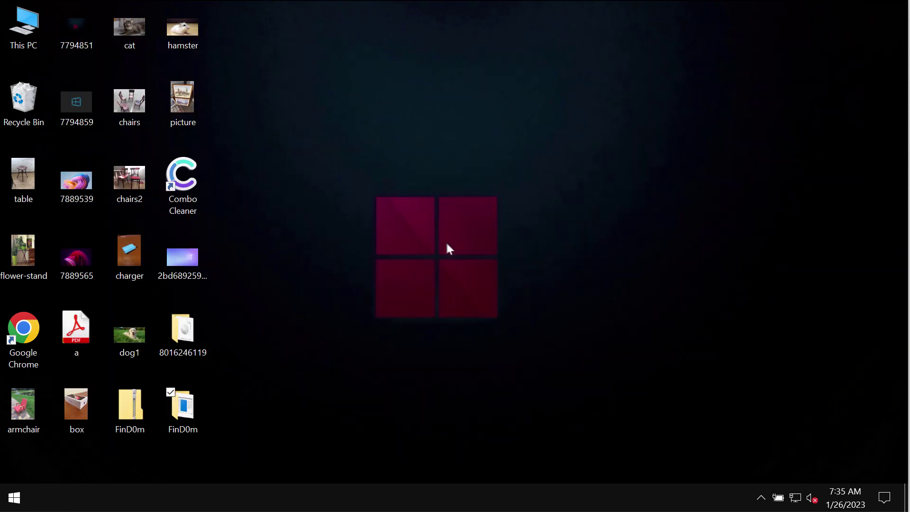
click(201, 396)
double_click(202, 396)
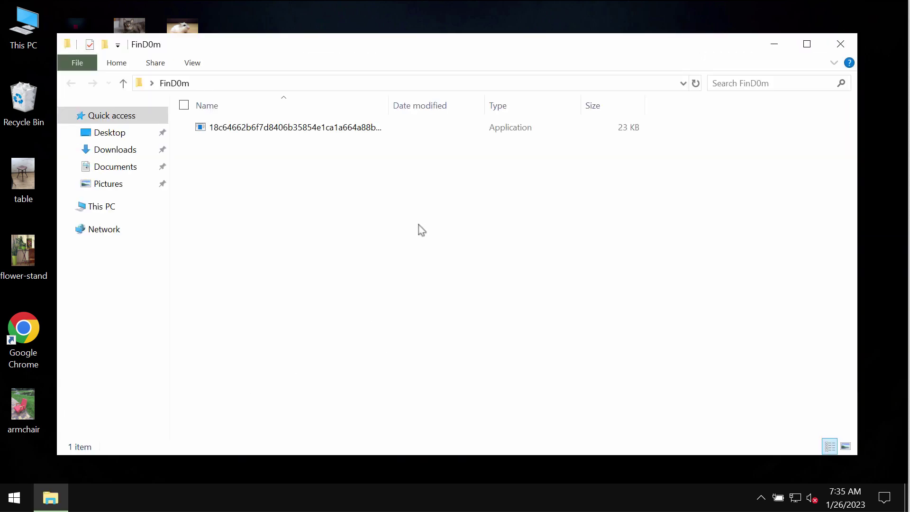
click(389, 131)
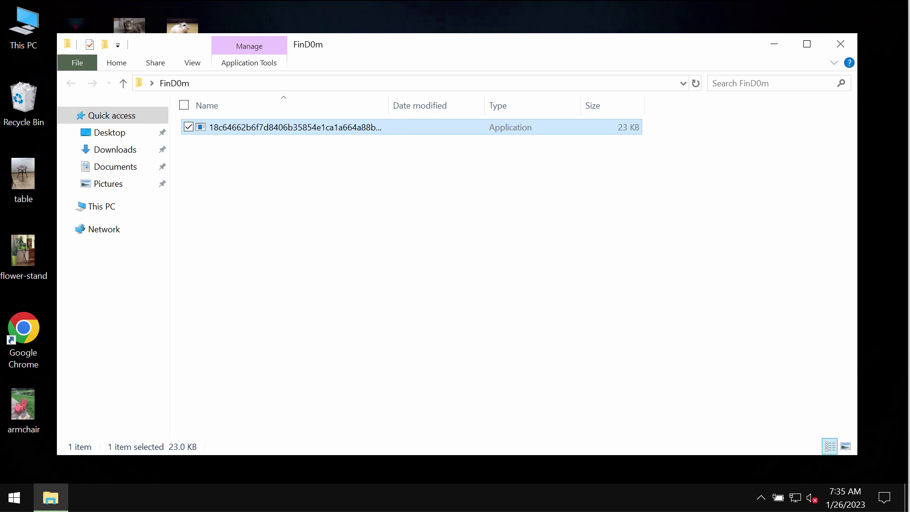
click(841, 45)
click(715, 219)
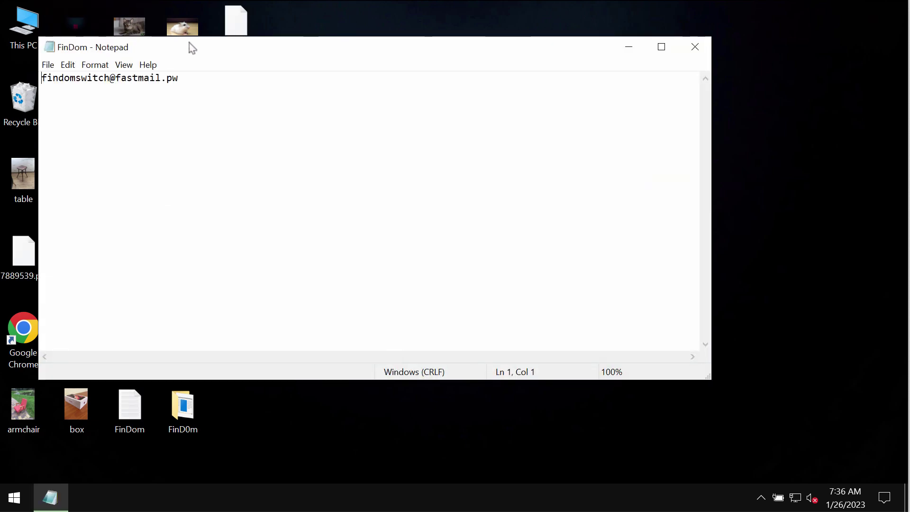
Try opening the encrypted 7889539.png.FinD0m, dismiss the error, and minimize the FinDom note
drag(192, 47, 358, 136)
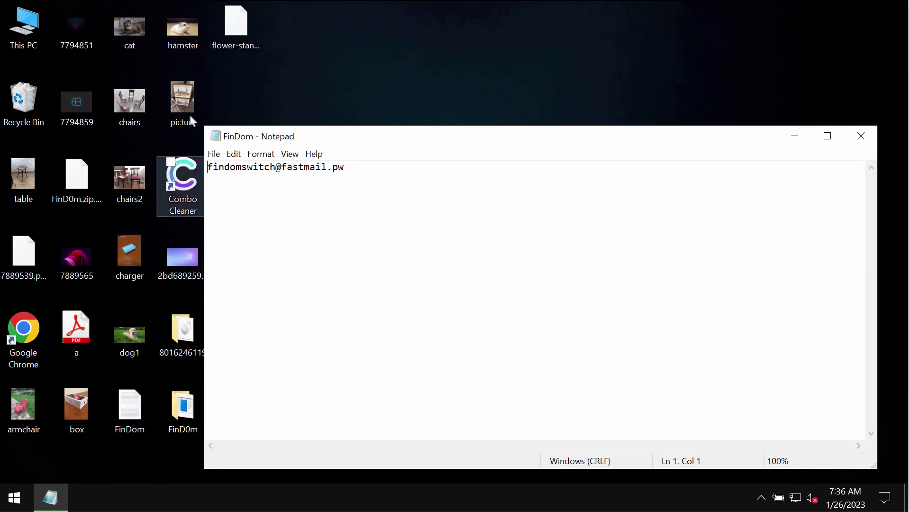
click(24, 269)
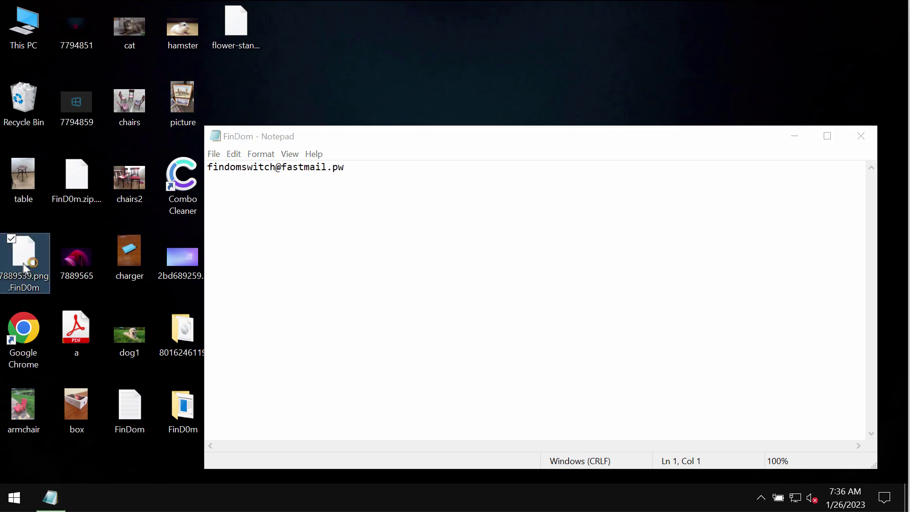
double_click(23, 269)
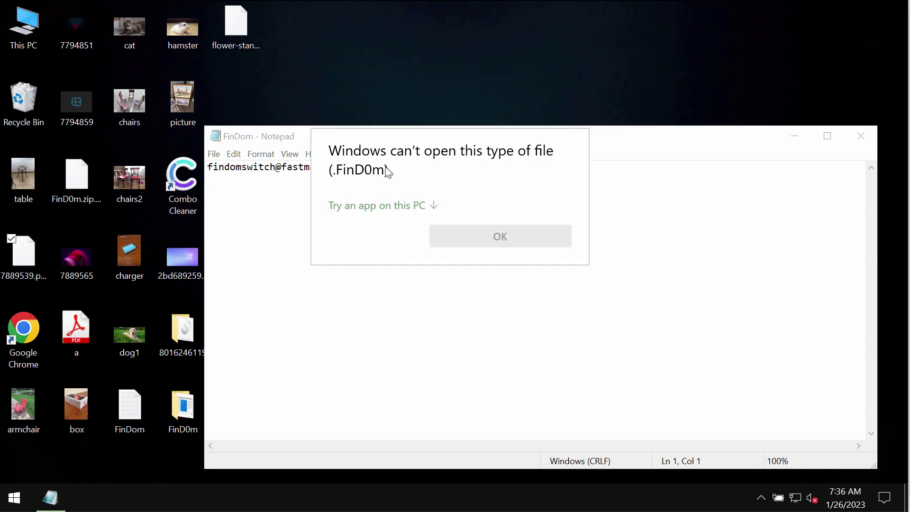
key(Escape)
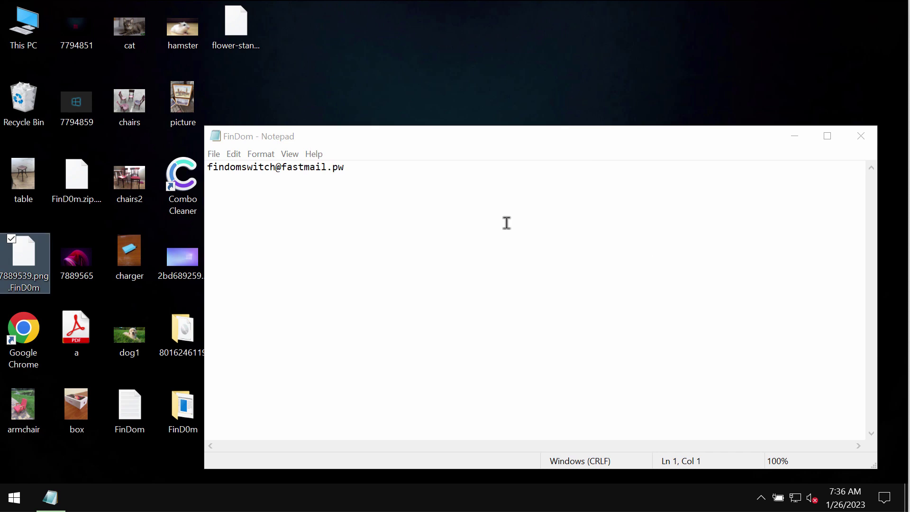
mouse_move(567, 146)
mouse_down()
mouse_move(556, 144)
mouse_move(562, 107)
mouse_move(569, 109)
mouse_up()
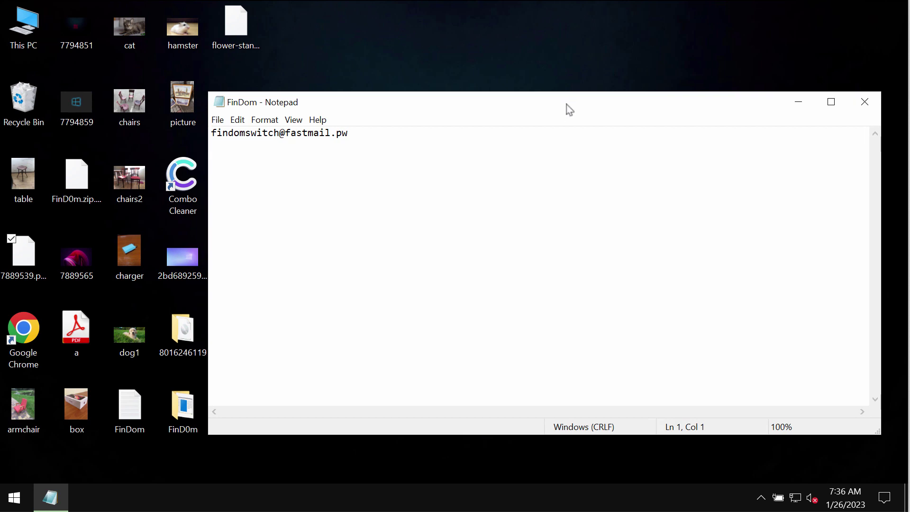
click(798, 102)
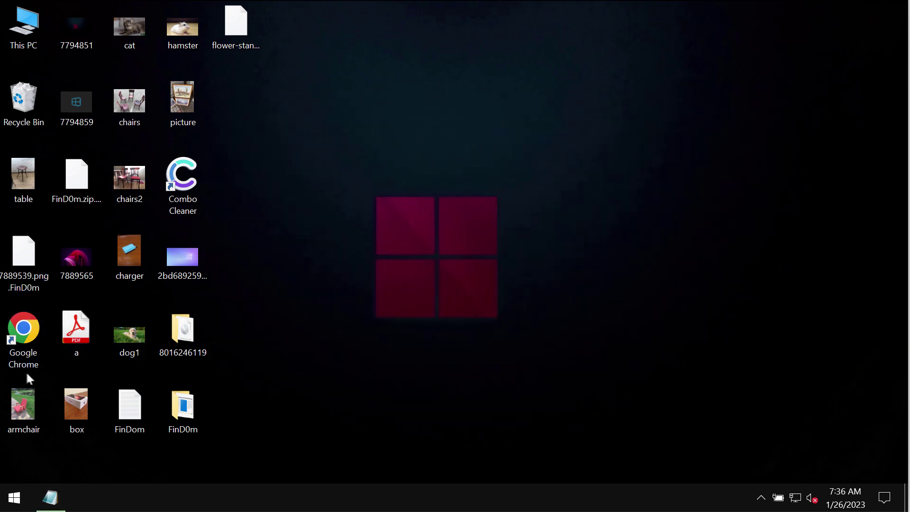
Select the Google Chrome shortcut and reveal the full combocleaner.com address
click(28, 357)
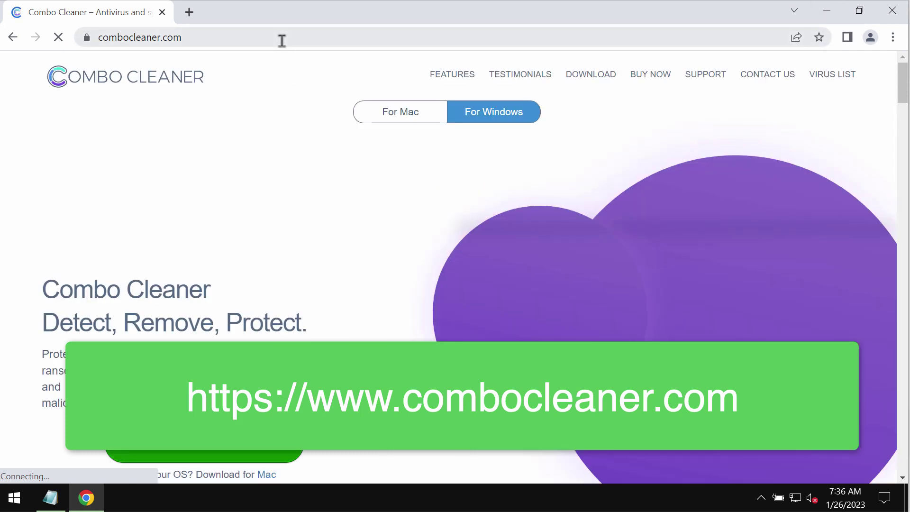
click(281, 40)
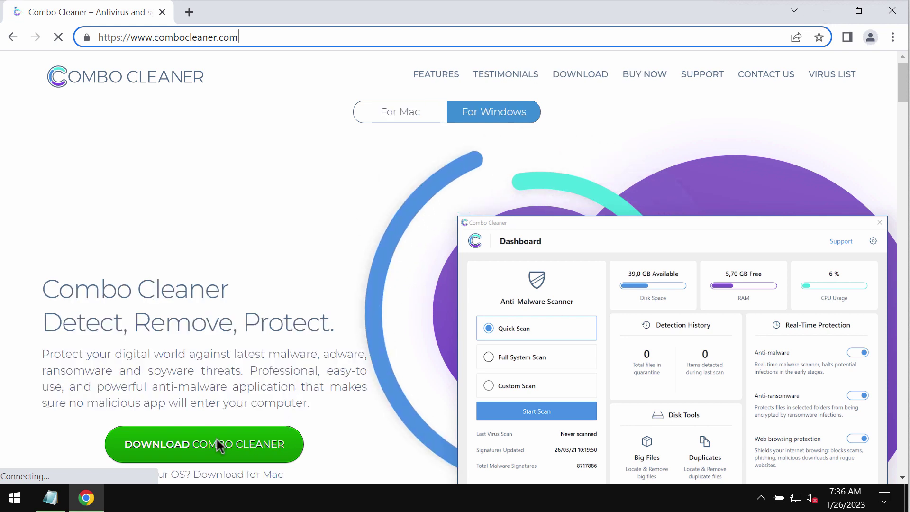
Open Combo Cleaner's running scan from the hidden tray icons, return to the dashboard, then open Settings
click(830, 12)
click(761, 499)
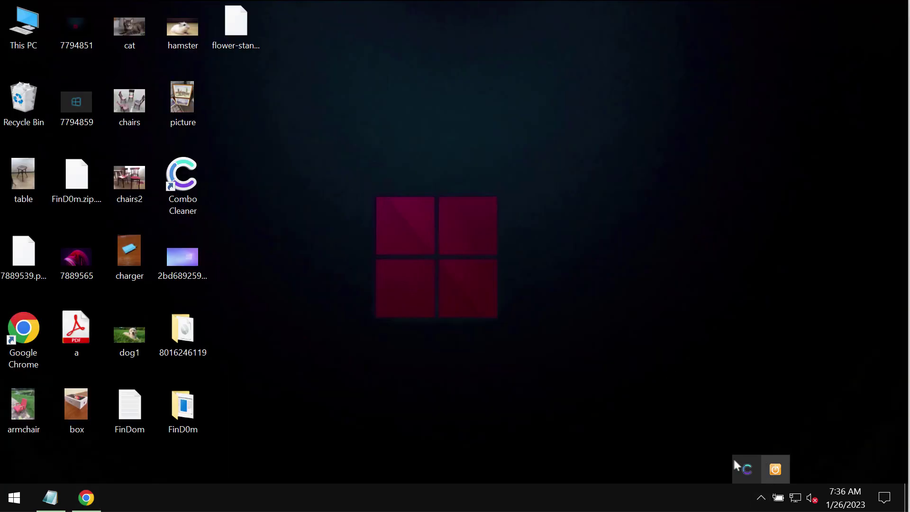
click(747, 468)
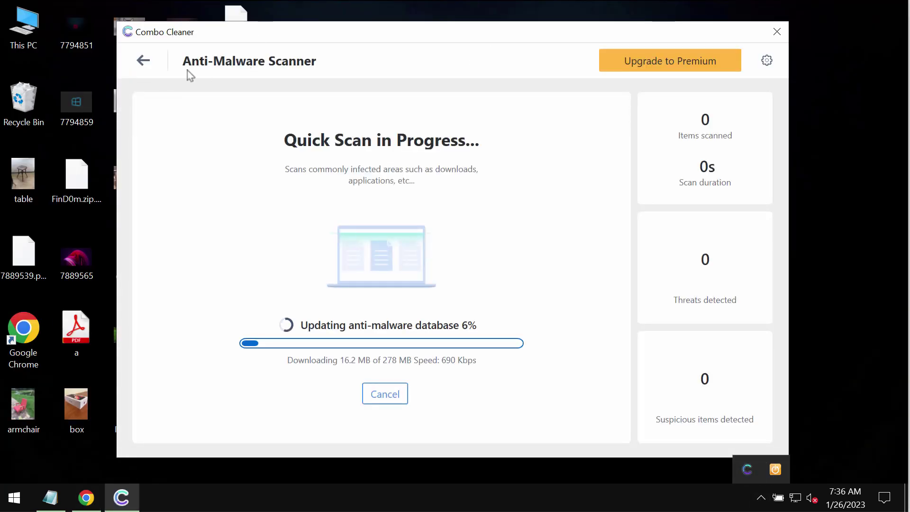
click(144, 61)
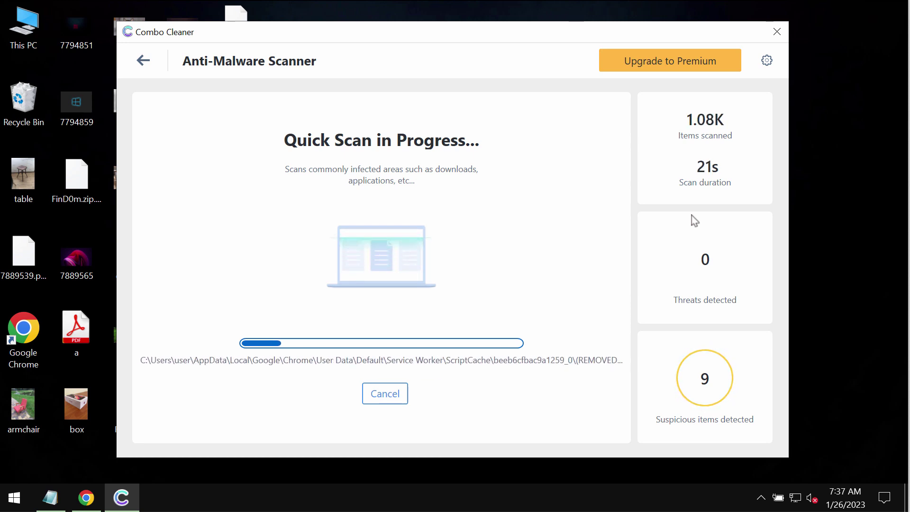
click(767, 61)
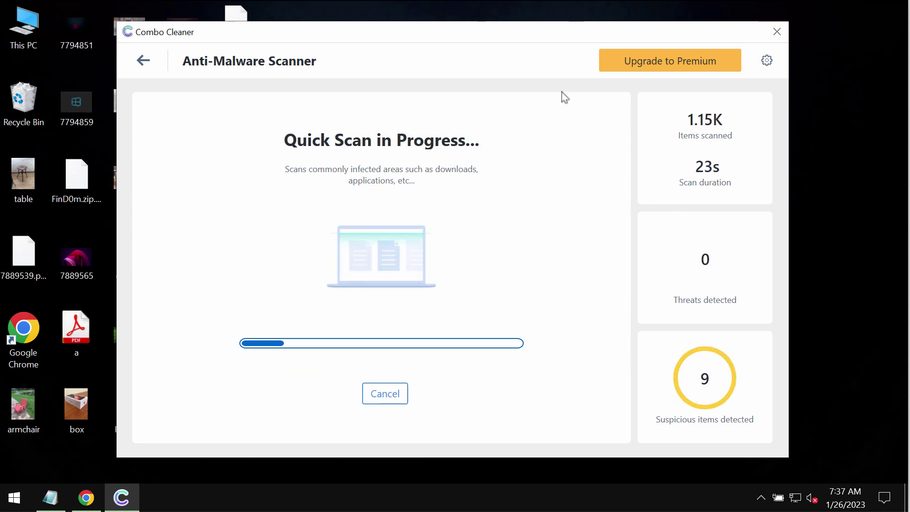
click(388, 108)
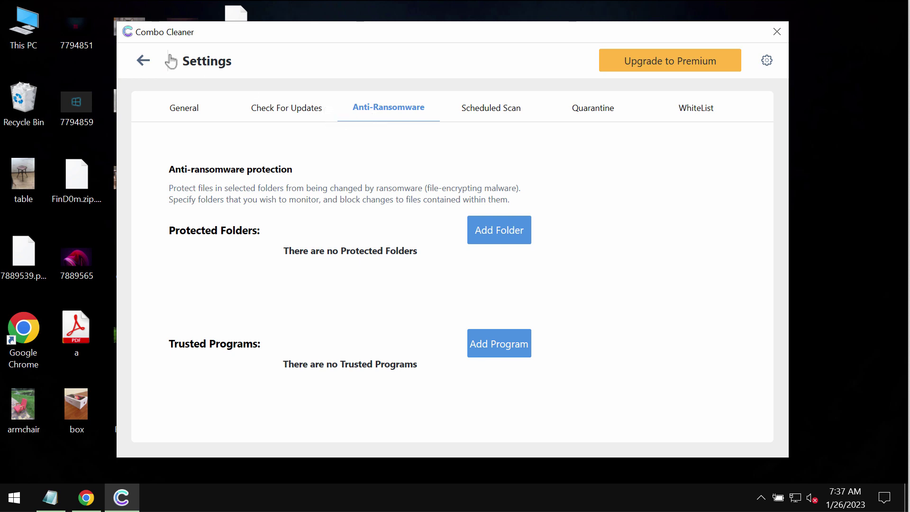
click(143, 60)
click(281, 333)
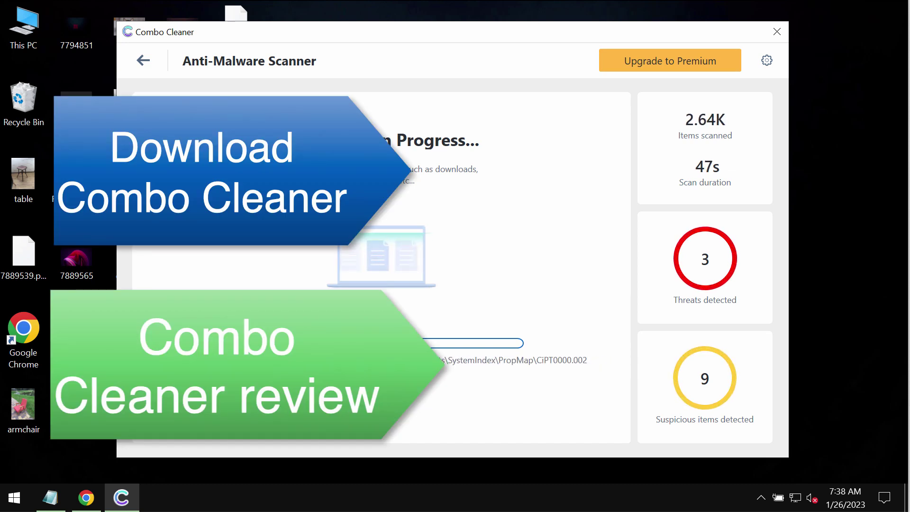
Decline the cancel-scan warning so the quick scan keeps running
click(143, 60)
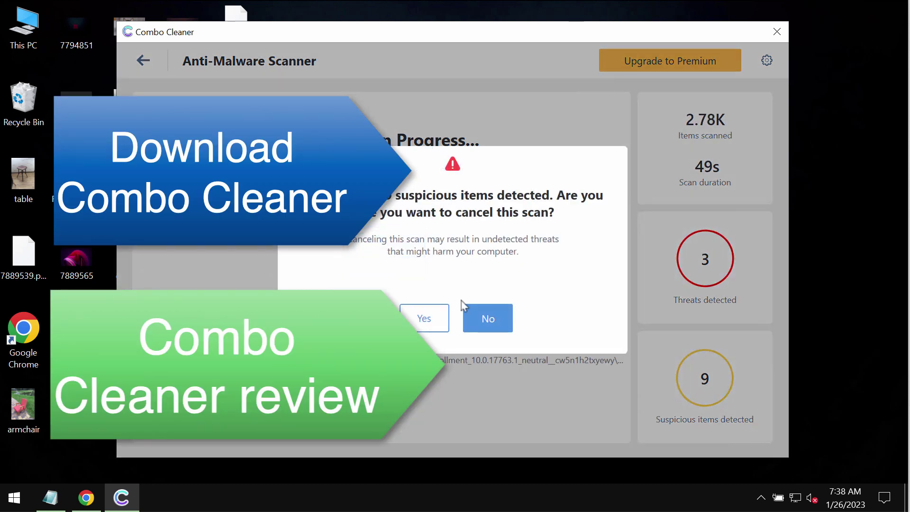
click(417, 319)
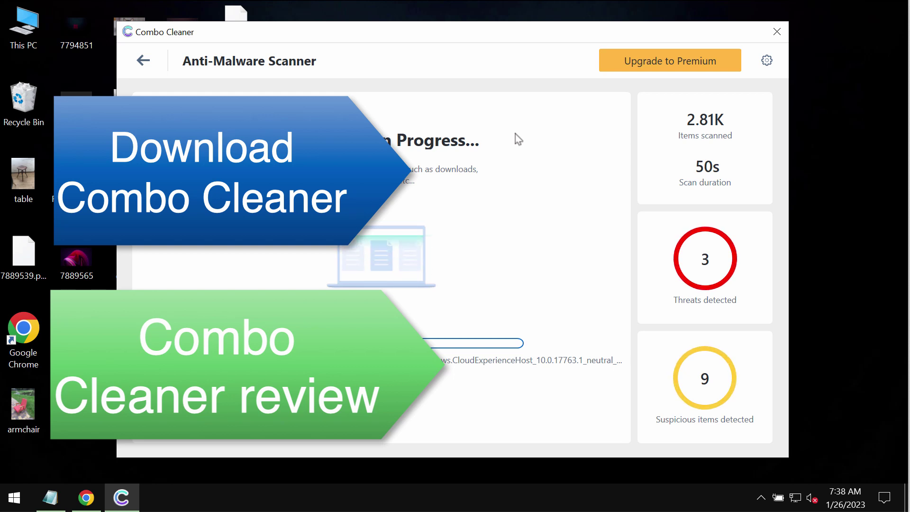